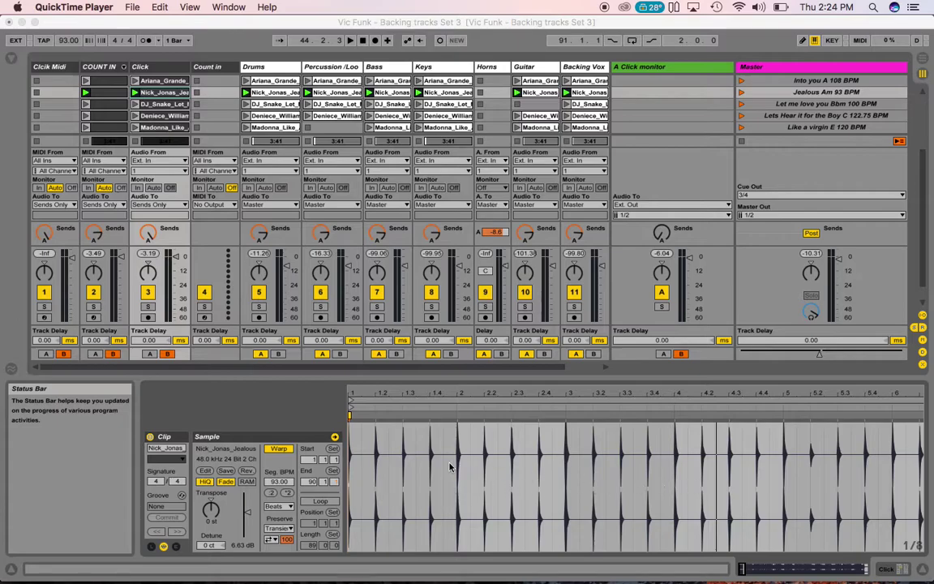
- Show the Keys track's Jealous clip waveform and select bars 23–25 in the sample editor
click(333, 116)
click(332, 93)
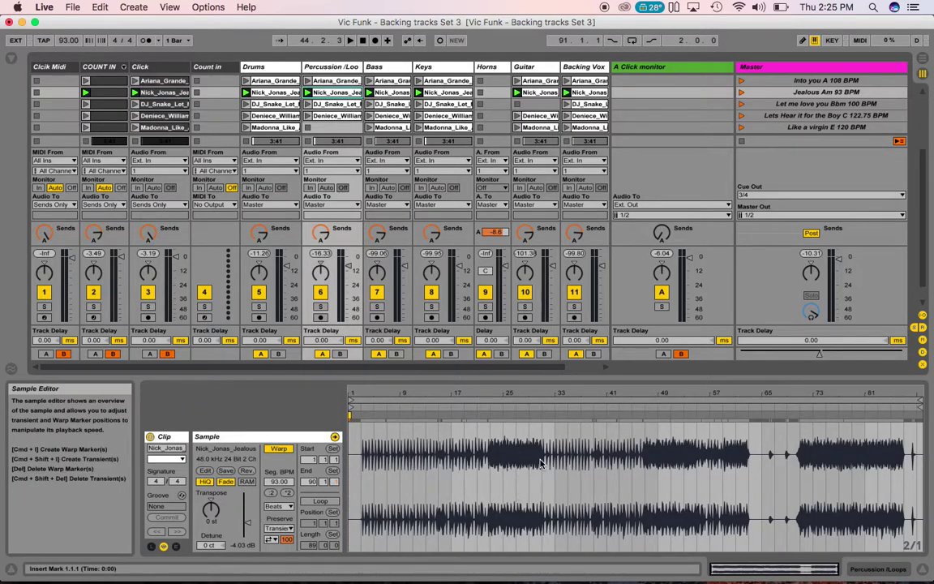
click(442, 93)
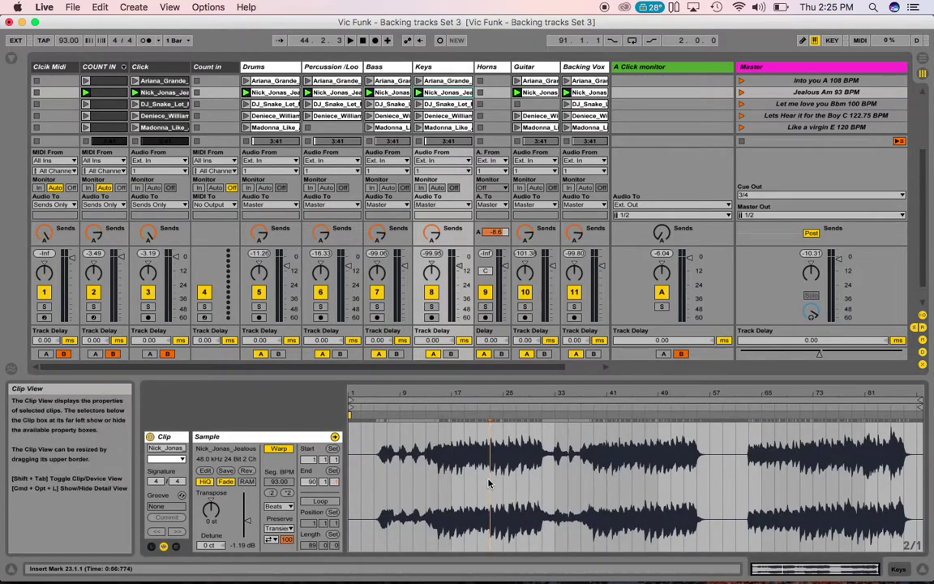
drag(490, 484, 526, 478)
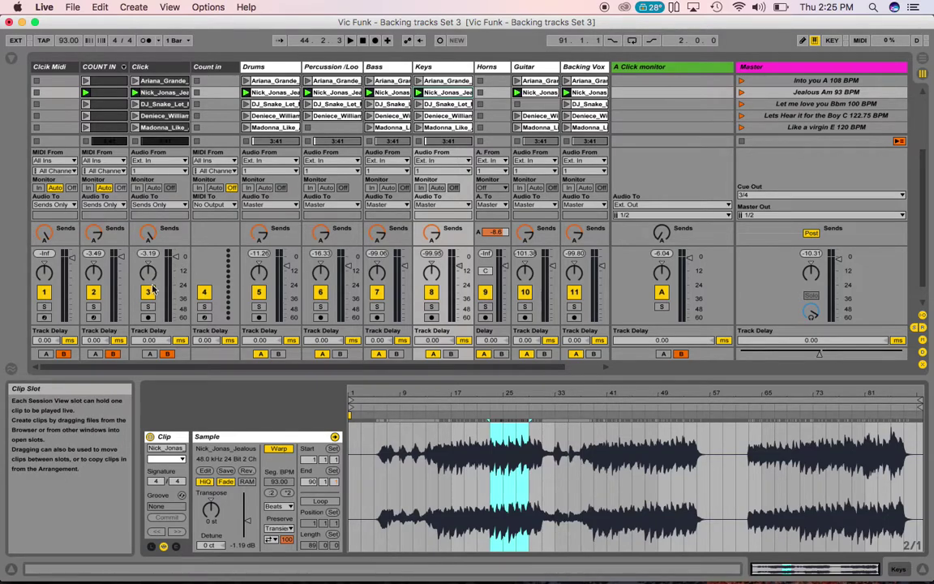
- Select the Click track's Jealous clip and toggle the track's Activator off and back on
click(138, 94)
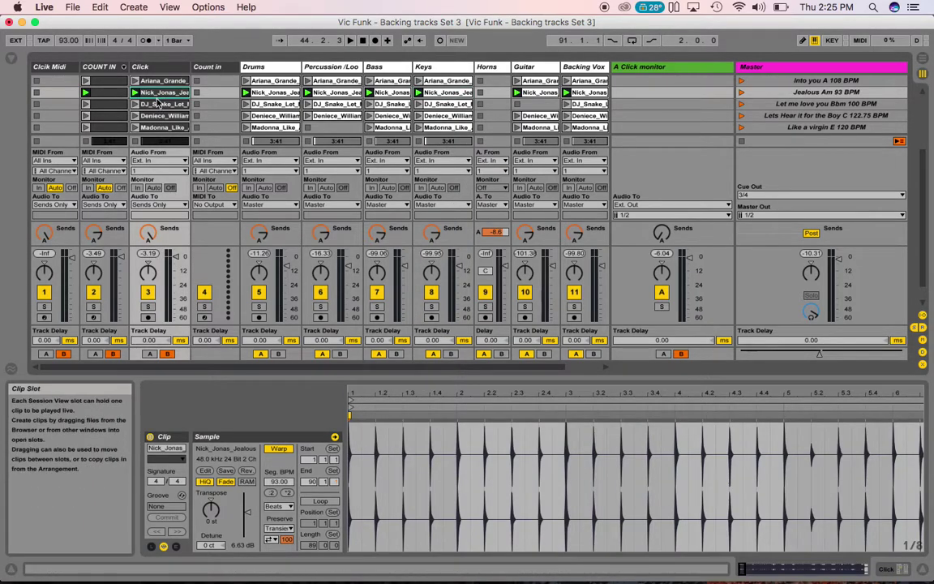
click(149, 293)
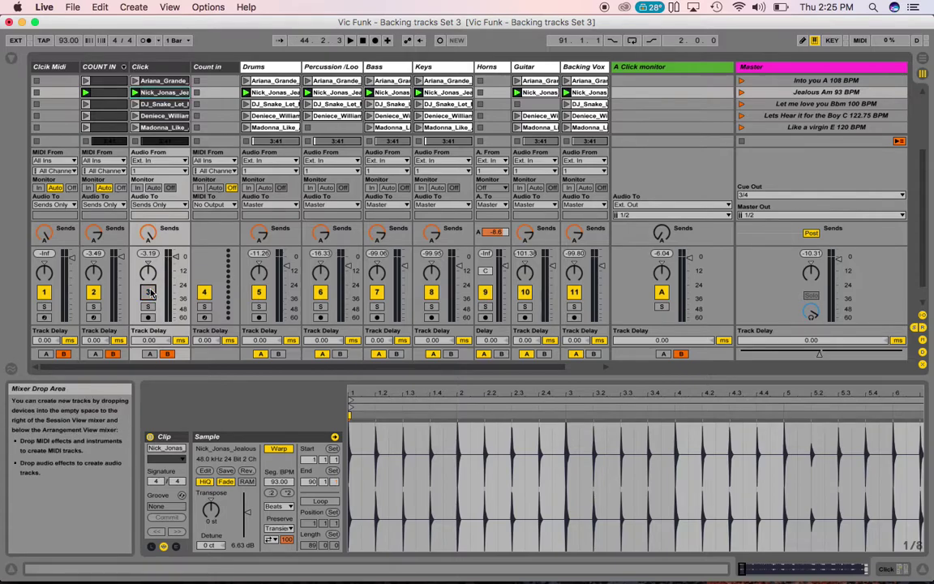
click(150, 293)
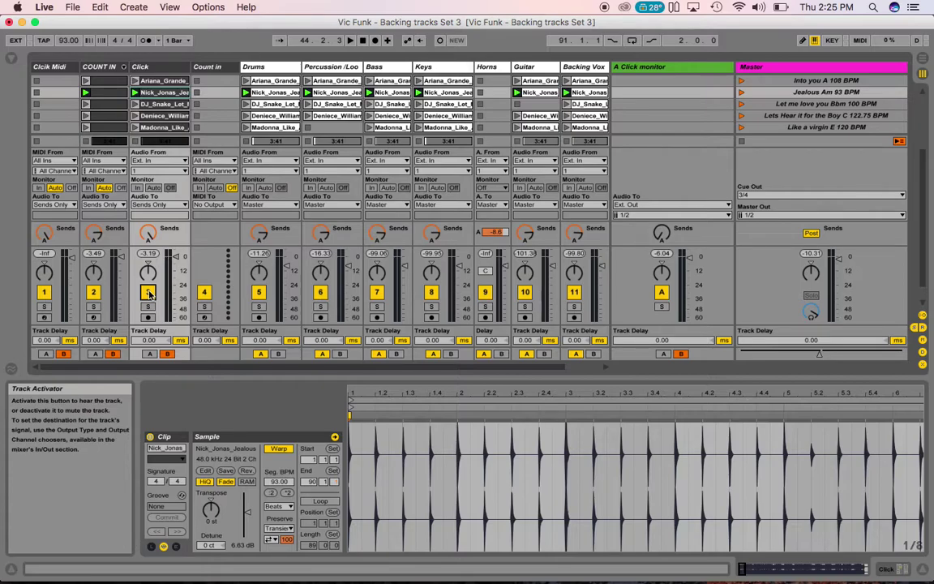
right_click(150, 294)
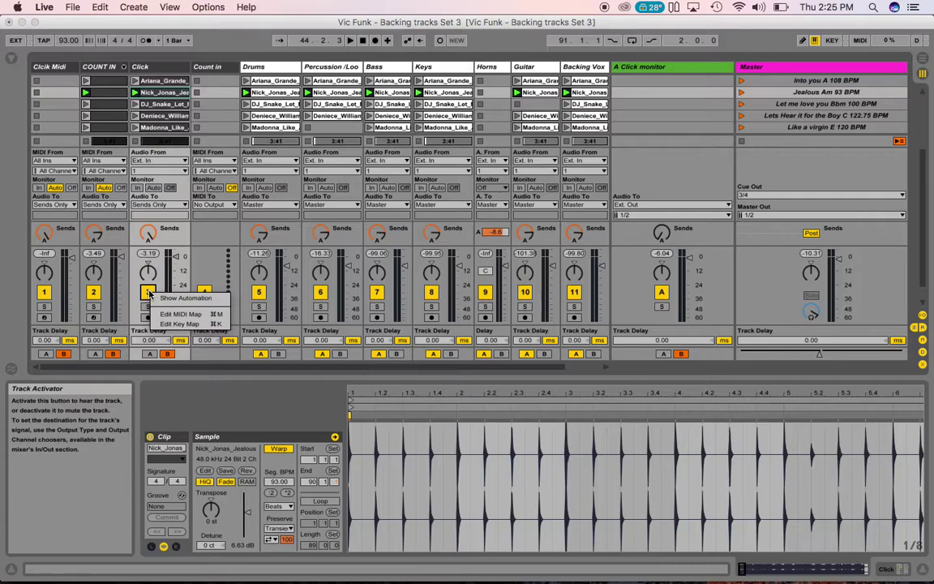
key(Escape)
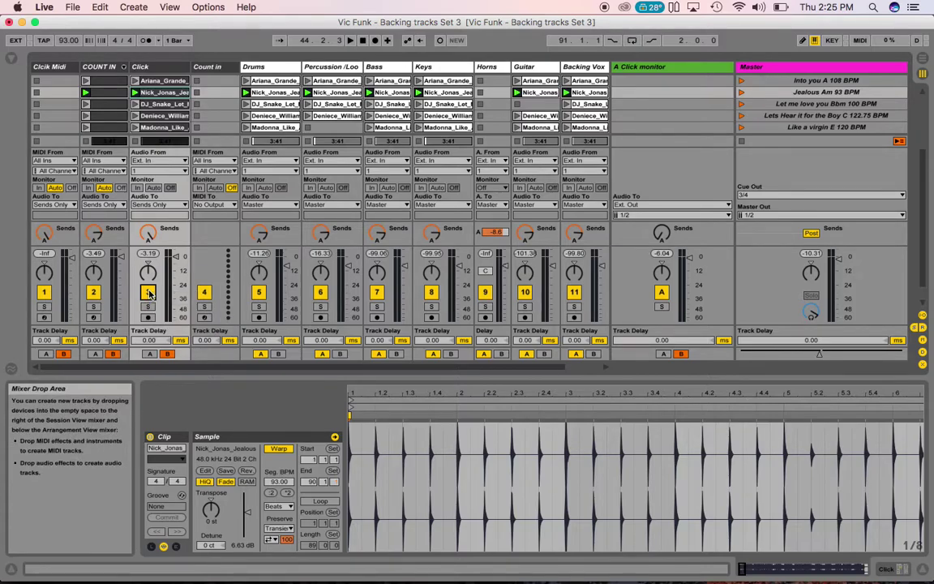
- Retoggle the Click track's Activator and bring up its mute automation context menu
click(150, 294)
click(149, 294)
right_click(149, 293)
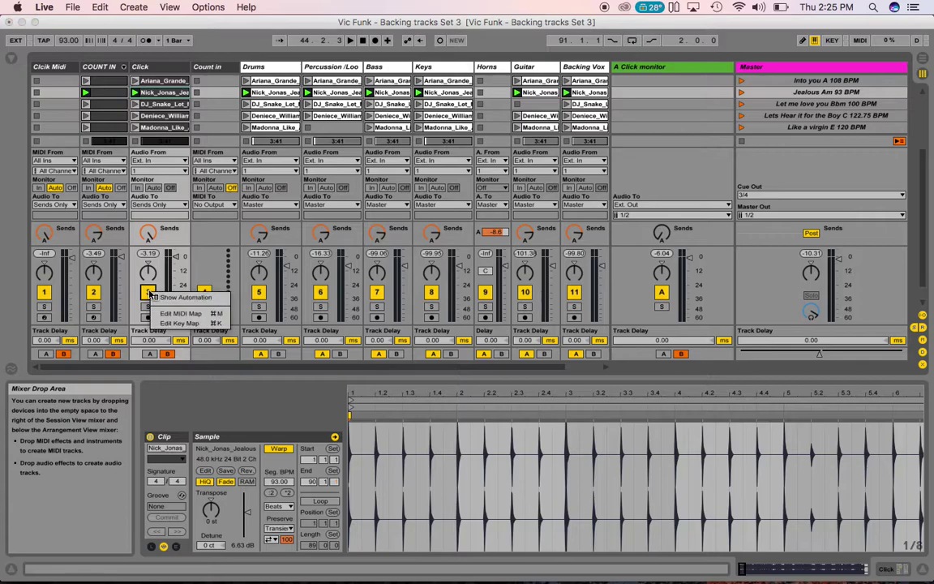
click(149, 293)
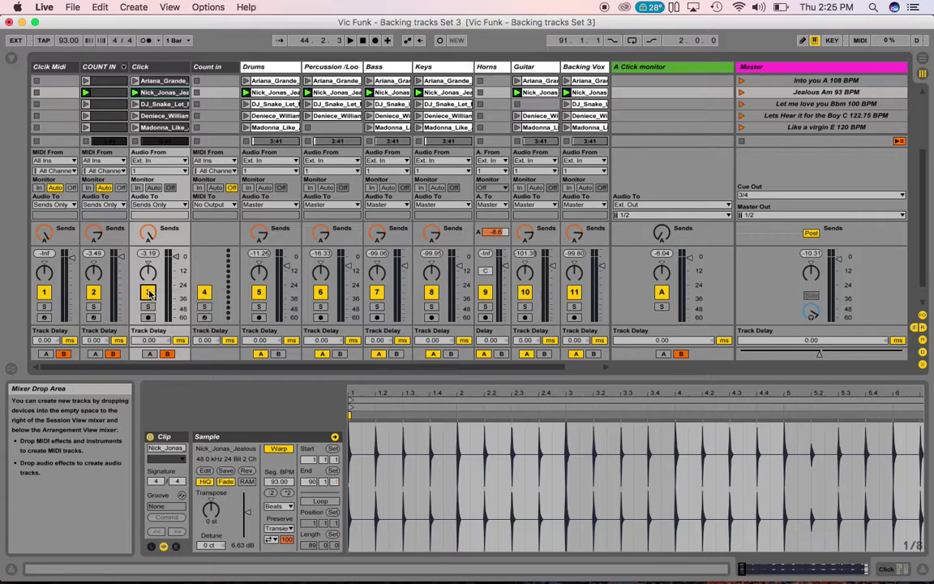
click(149, 293)
click(149, 293)
right_click(149, 293)
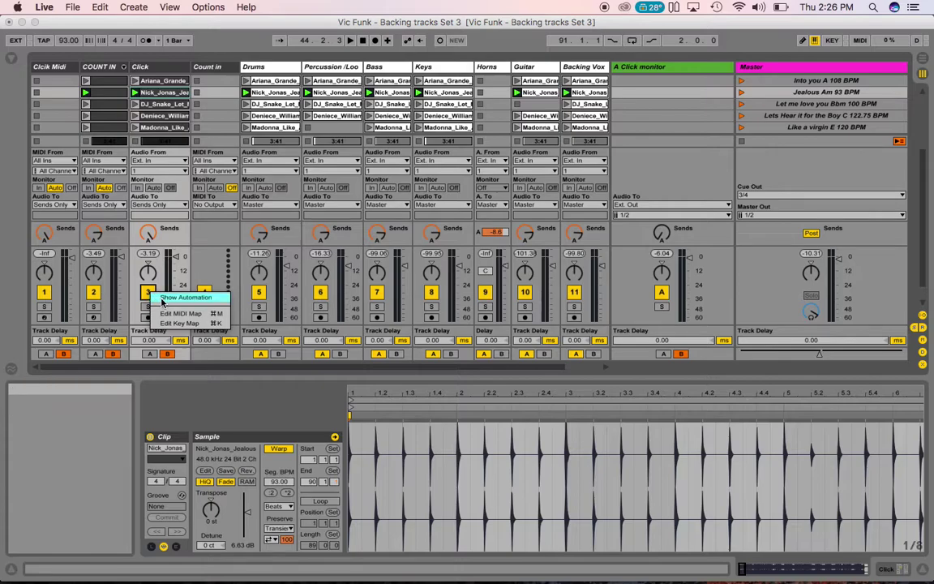
click(189, 271)
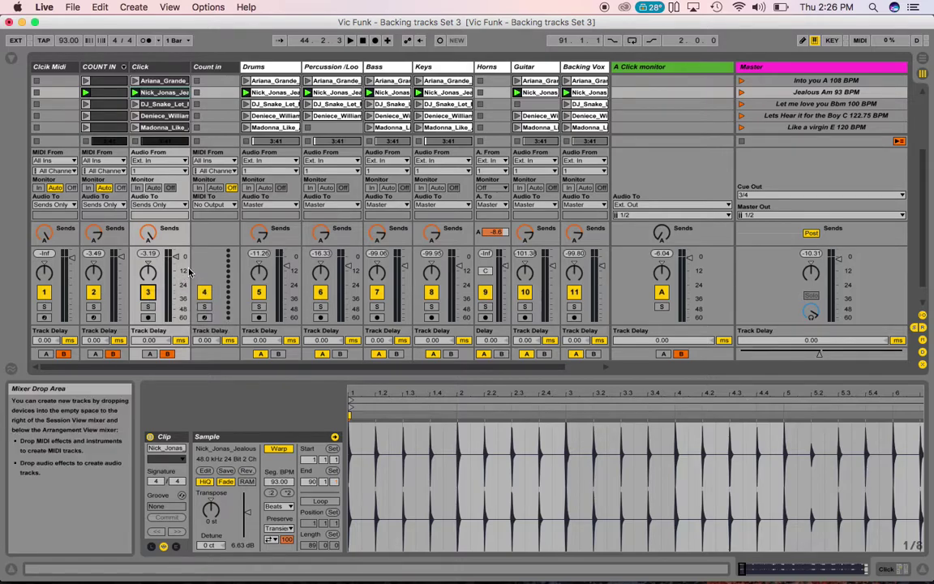
right_click(150, 294)
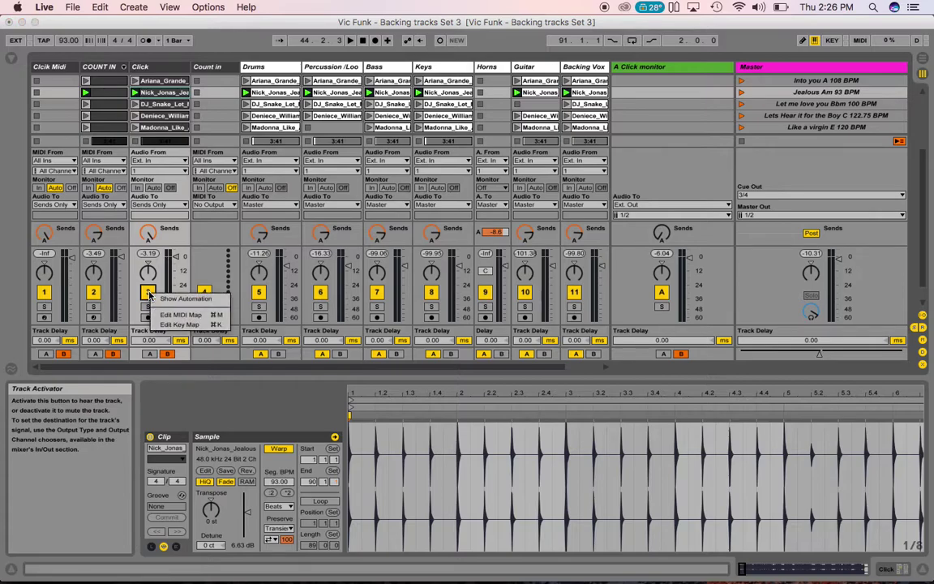
- Show the Click track's Speaker automation, then play and stop the Jealous Am 93 BPM scene
click(166, 300)
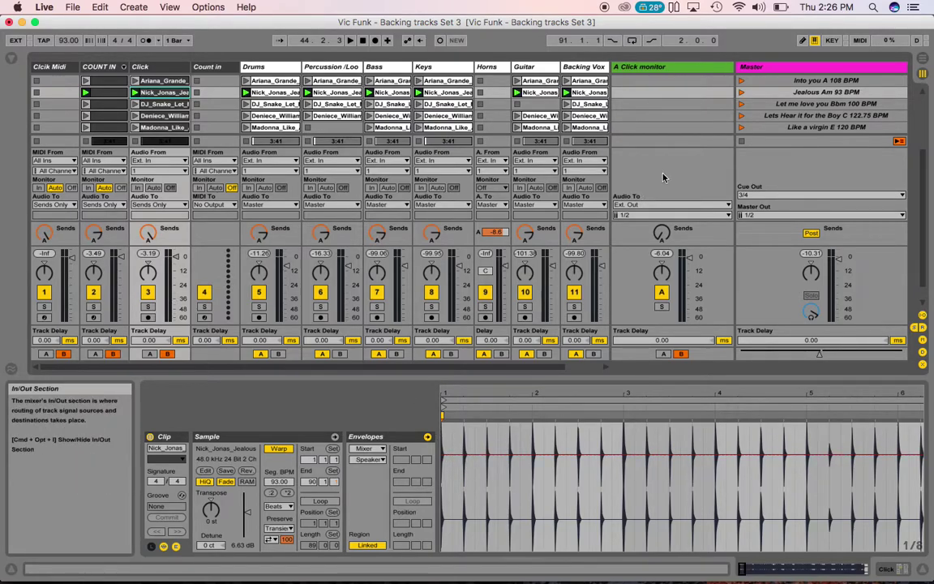
click(741, 92)
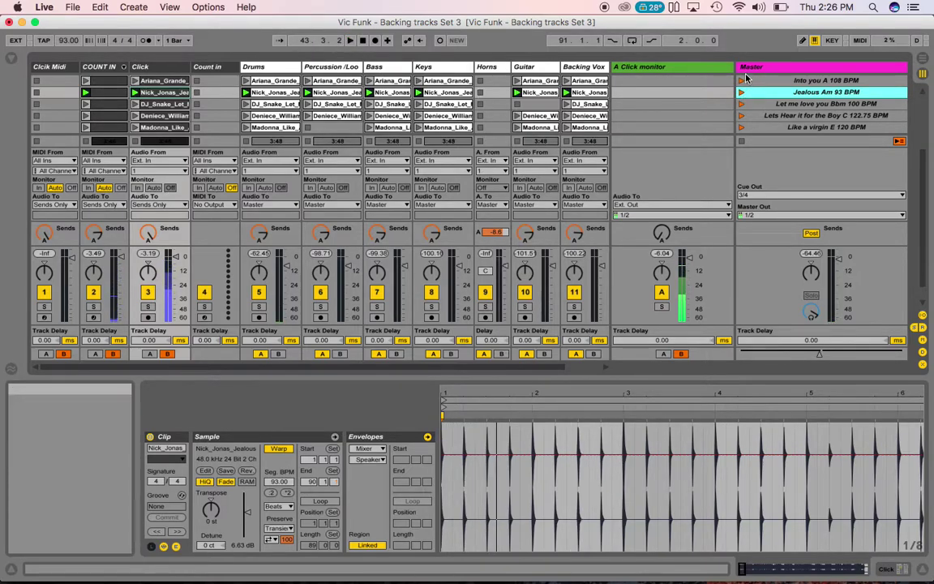
key(space)
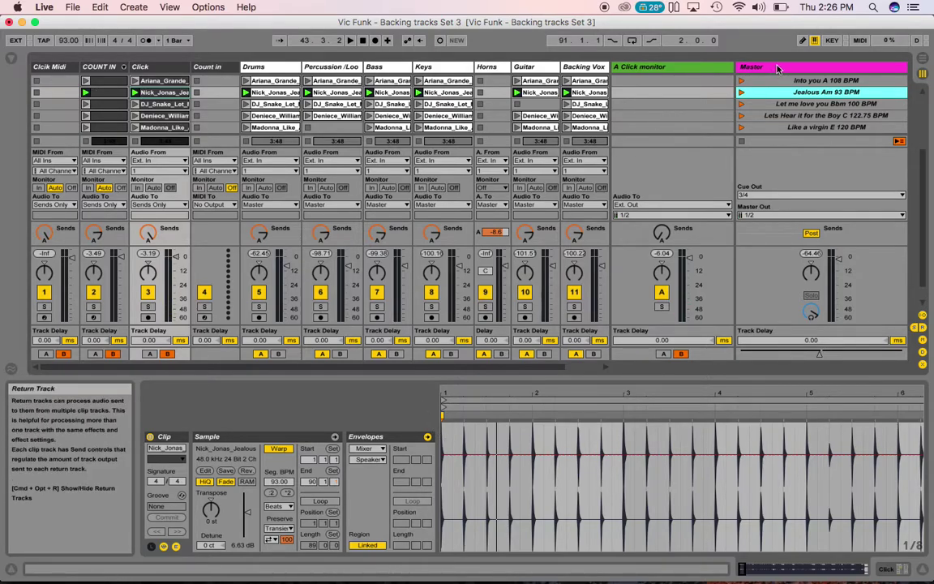
- Draw the Click clip's Speaker envelope off for bars 1–2, then launch the scene to check
click(801, 40)
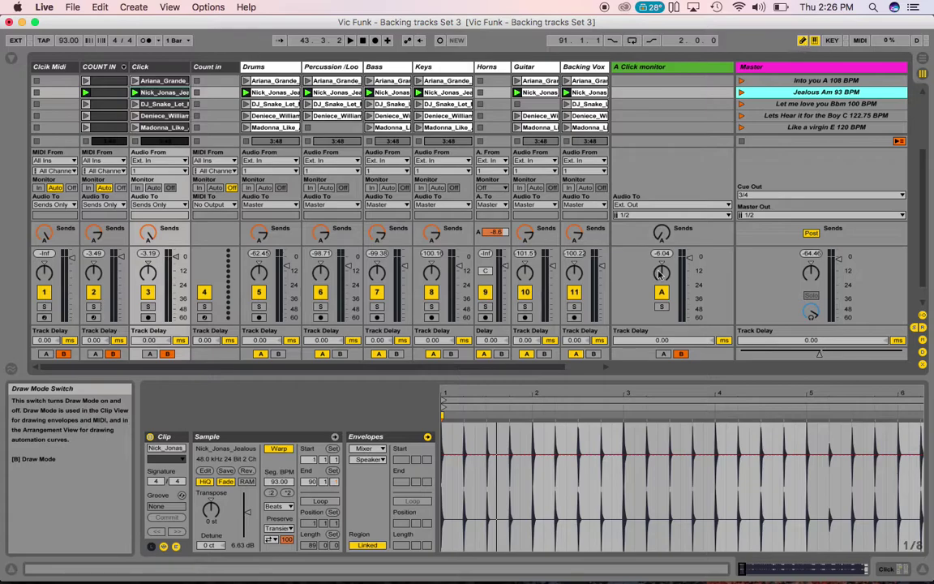
click(476, 519)
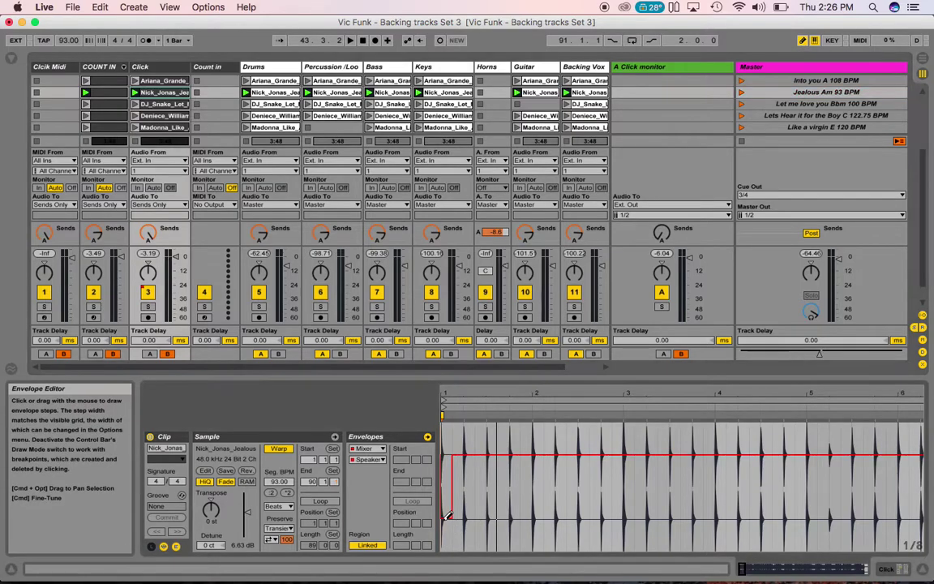
drag(479, 514, 620, 493)
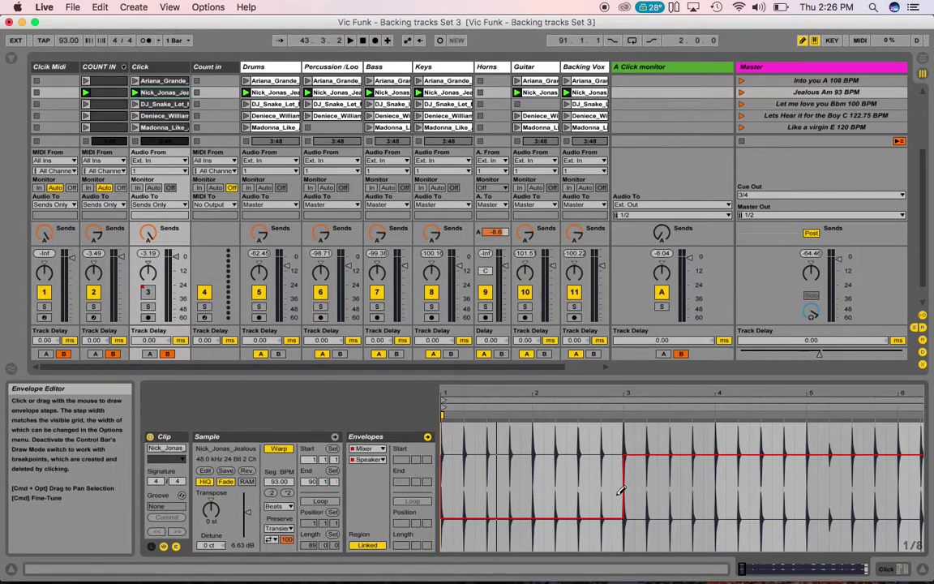
click(741, 93)
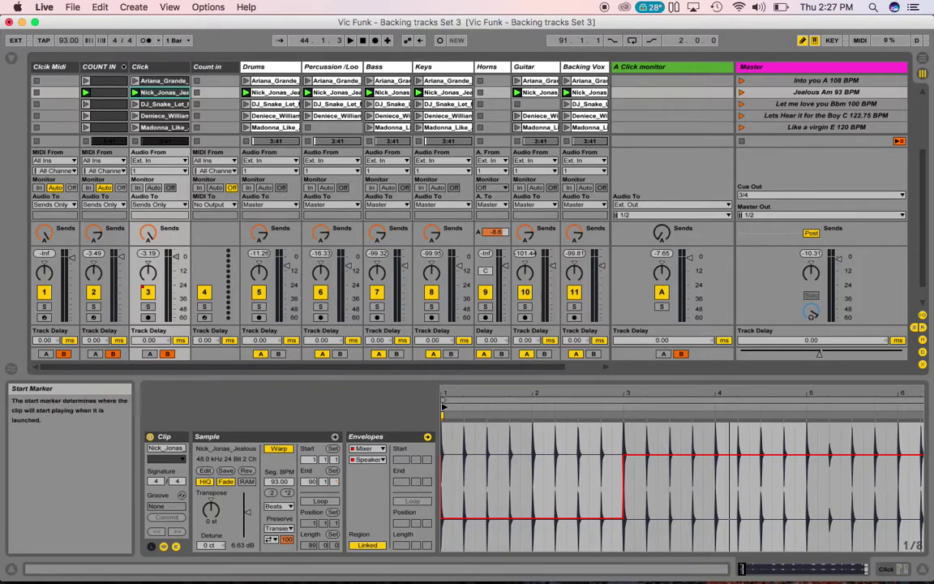
- Drag the Click clip's Start Marker so it sits exactly at 2.1.1
drag(443, 406, 526, 405)
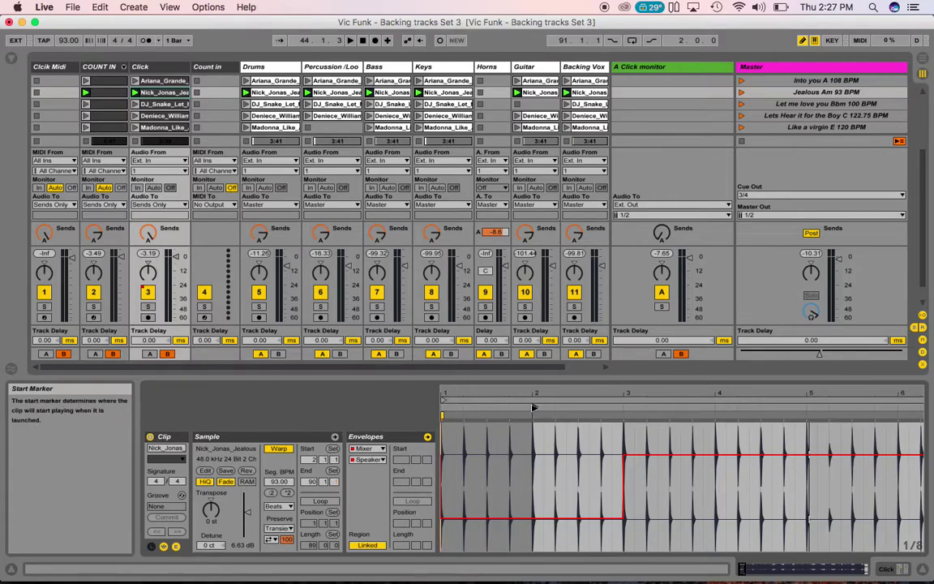
mouse_move(534, 407)
mouse_down()
mouse_move(445, 416)
mouse_move(528, 414)
mouse_up()
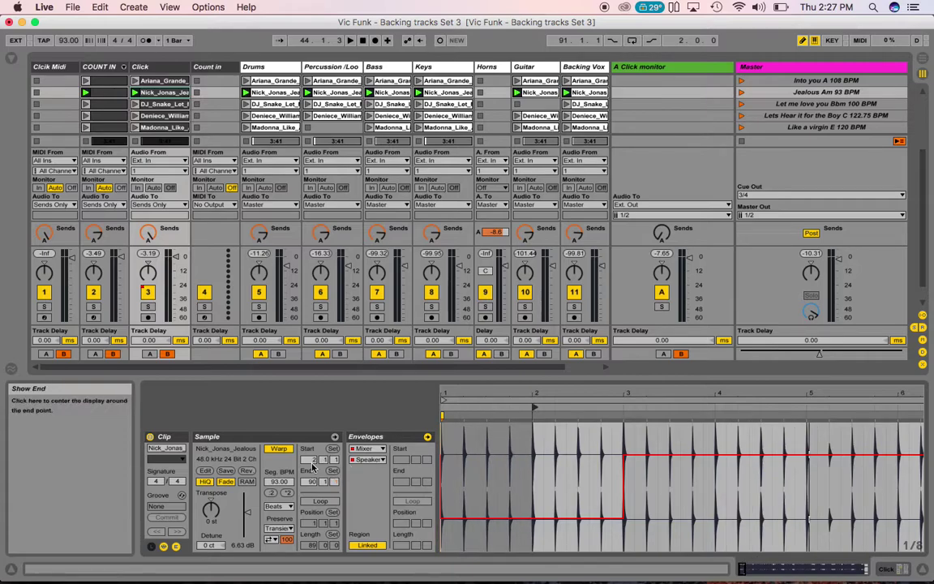
- Set the Drums track's Jealous clip Start to bar 2
click(103, 92)
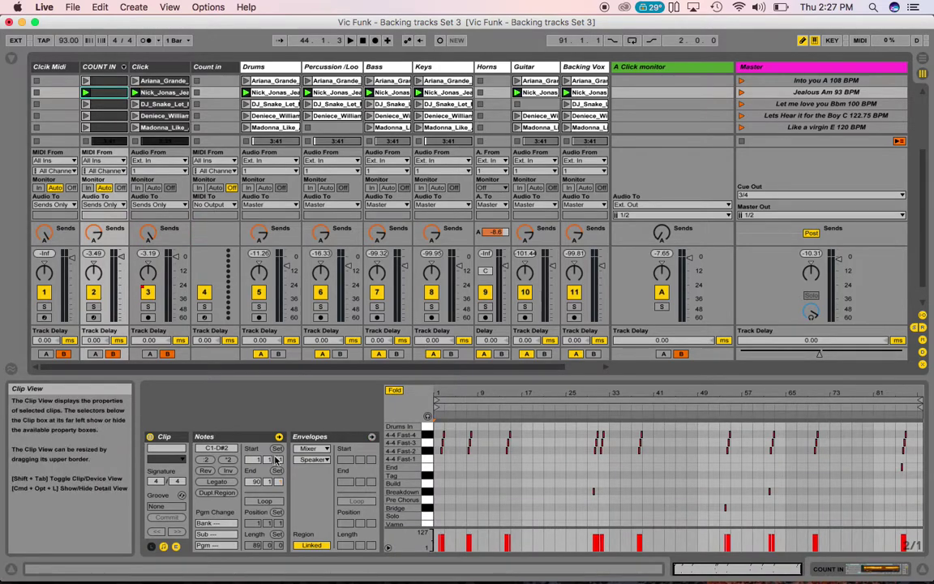
click(257, 461)
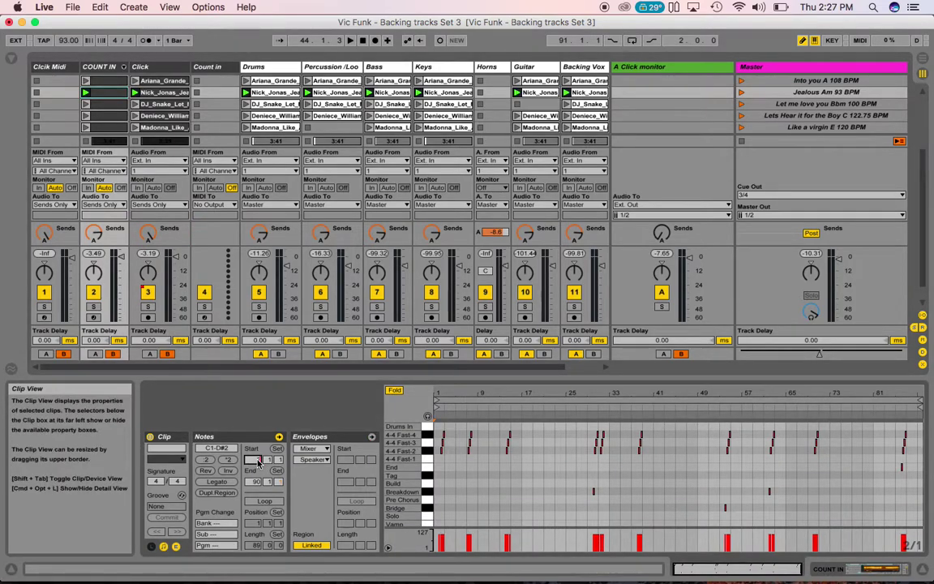
click(270, 94)
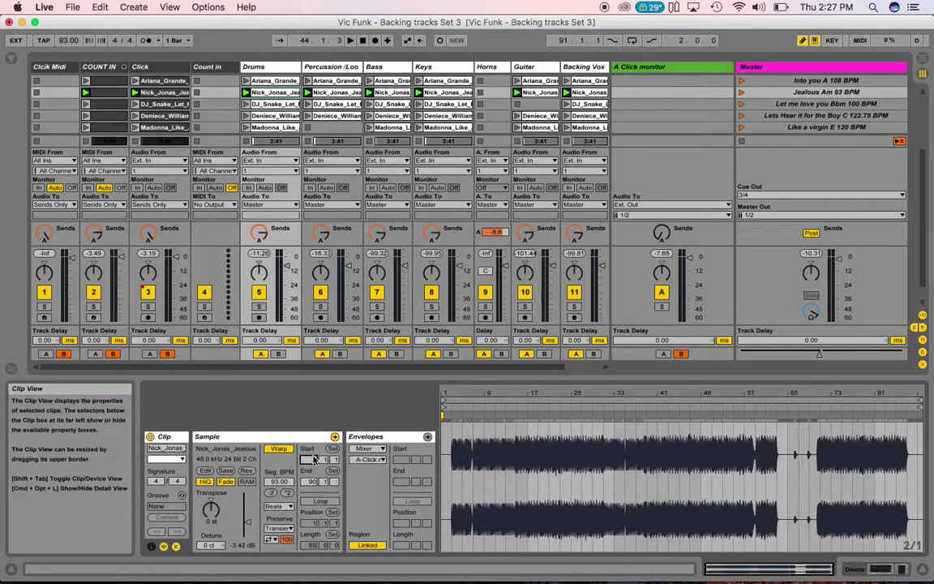
text(2)
key(Return)
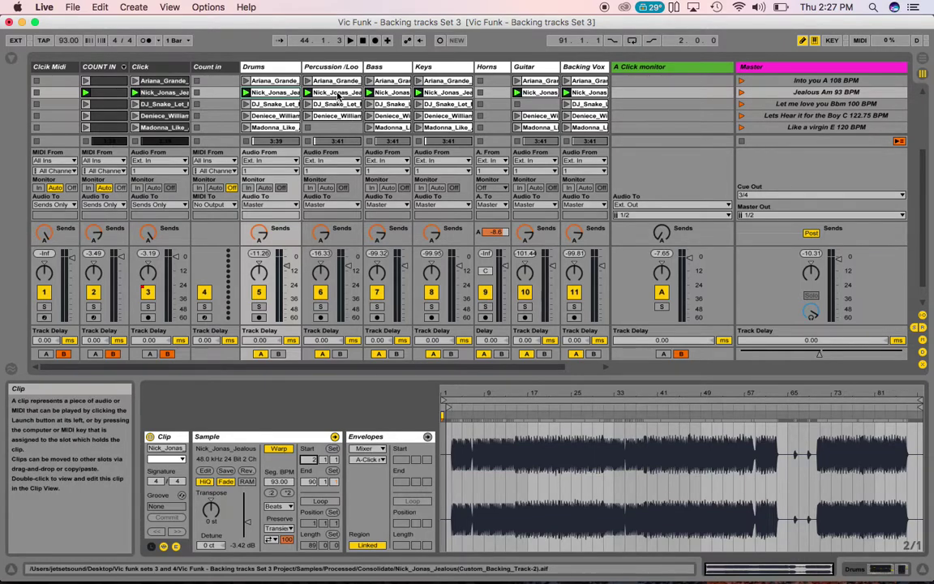
- Set the Bass and Keys Jealous clips to start at bar 2
click(339, 95)
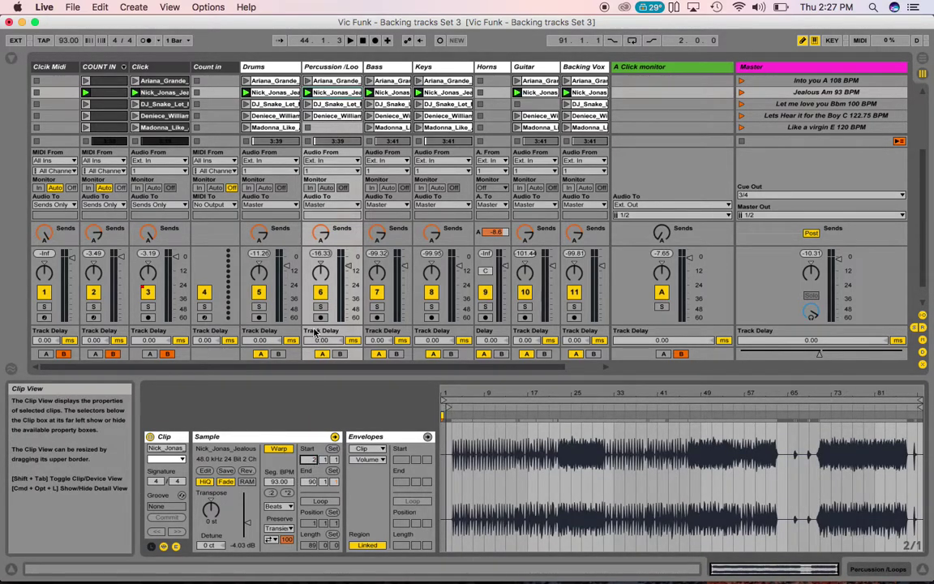
click(387, 94)
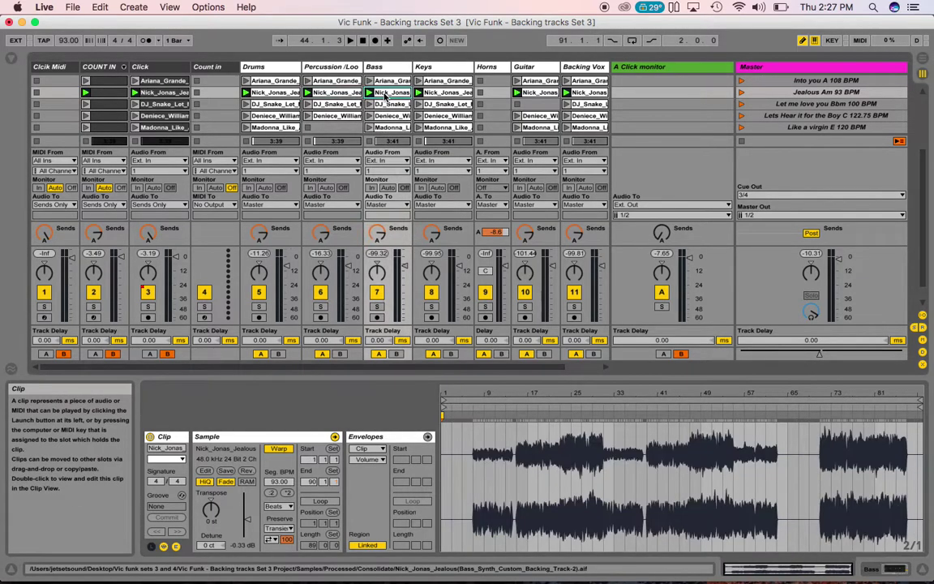
click(311, 460)
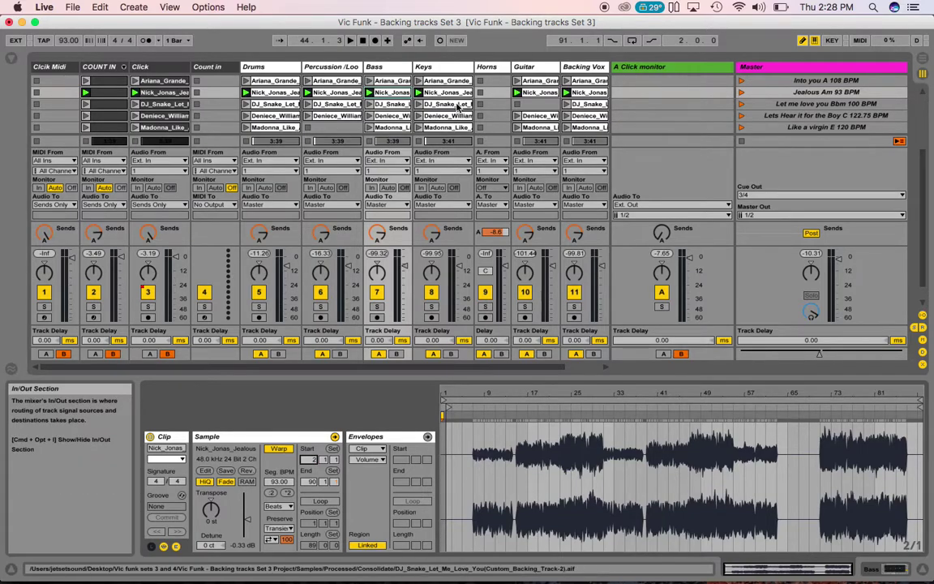
click(429, 91)
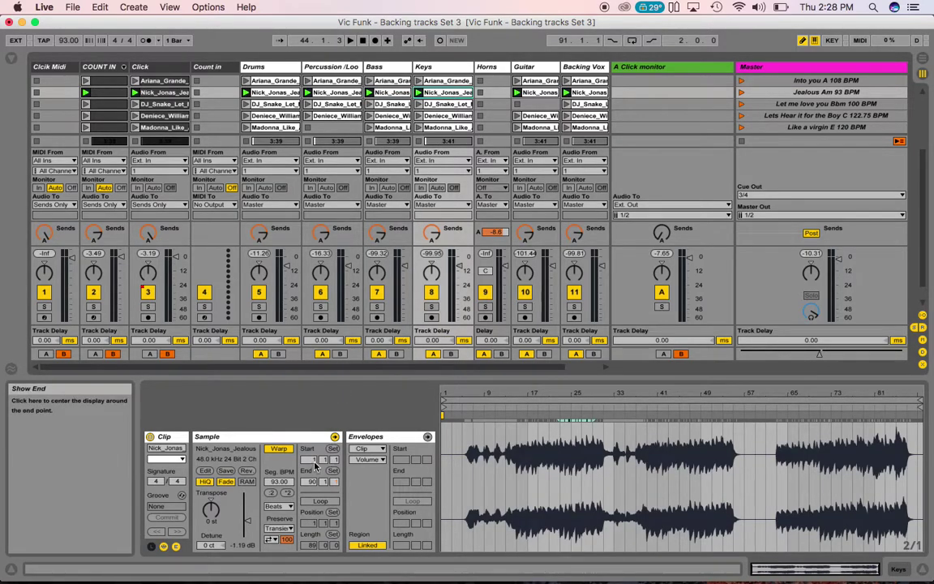
click(312, 460)
text(2)
key(Return)
- Set the Guitar, Backing Vox and Lead vox Jealous clips' start bar to 2
key(Right)
key(Right)
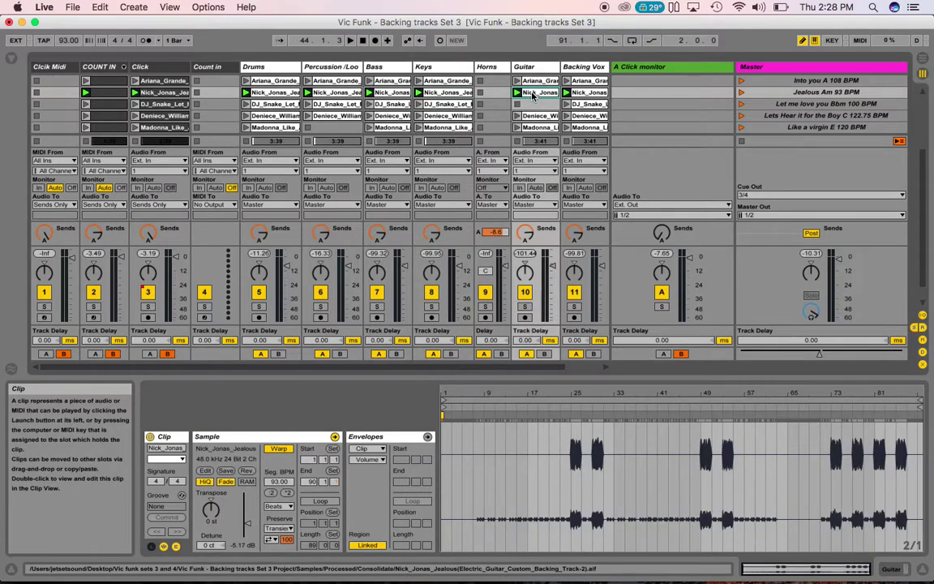
click(312, 460)
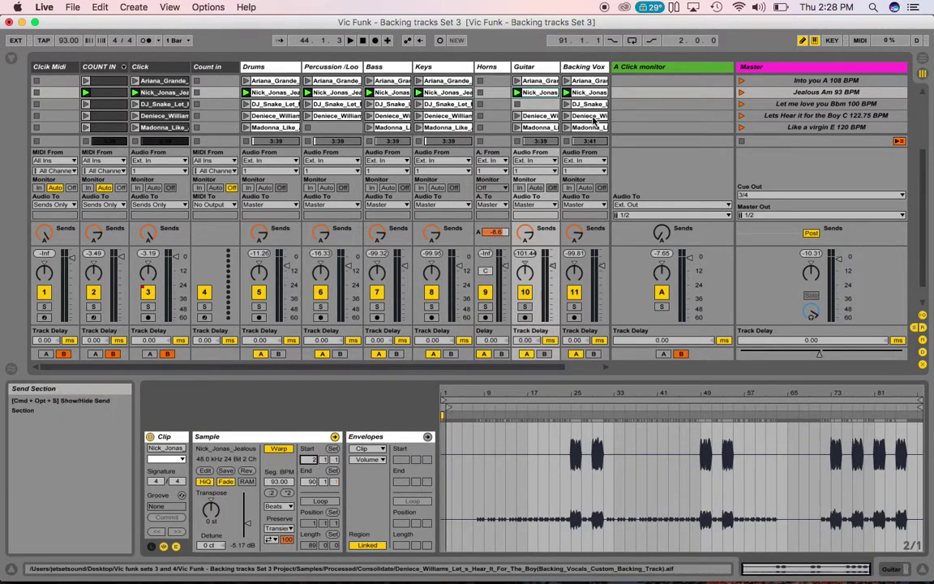
click(585, 94)
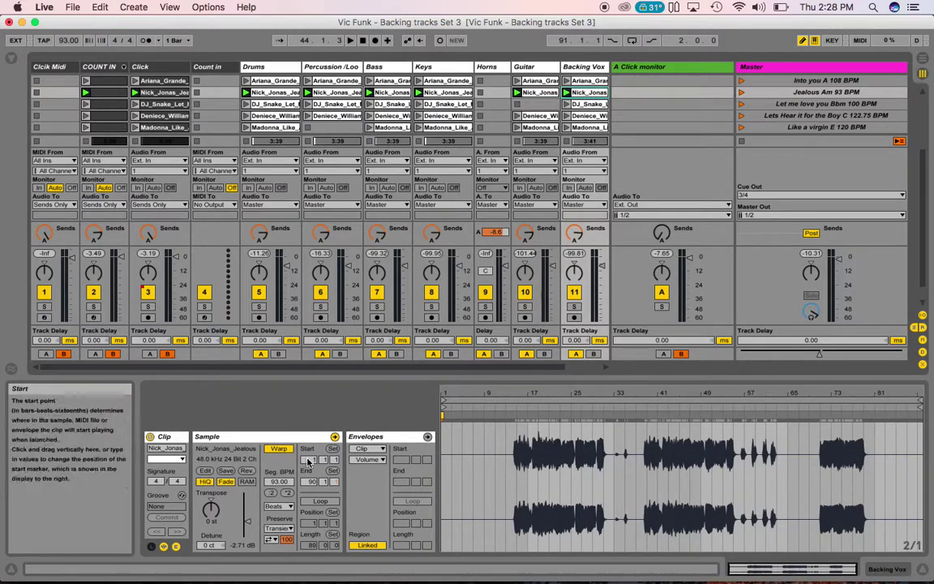
click(311, 461)
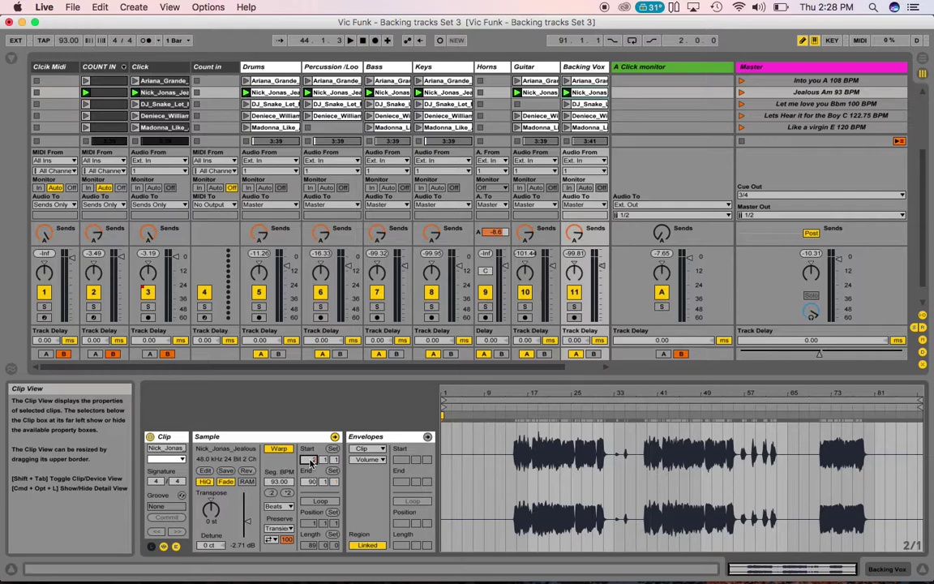
scroll(519, 203, right, 2)
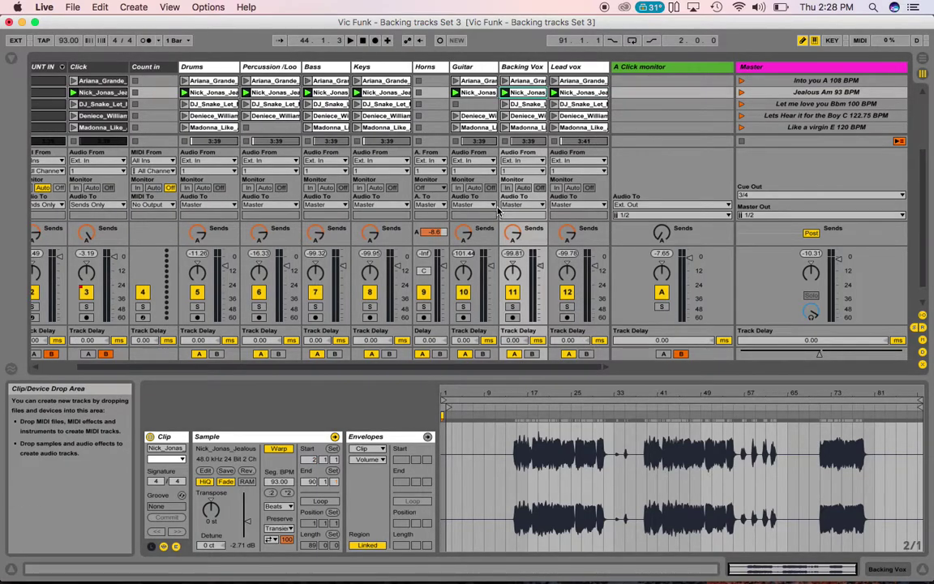
click(582, 91)
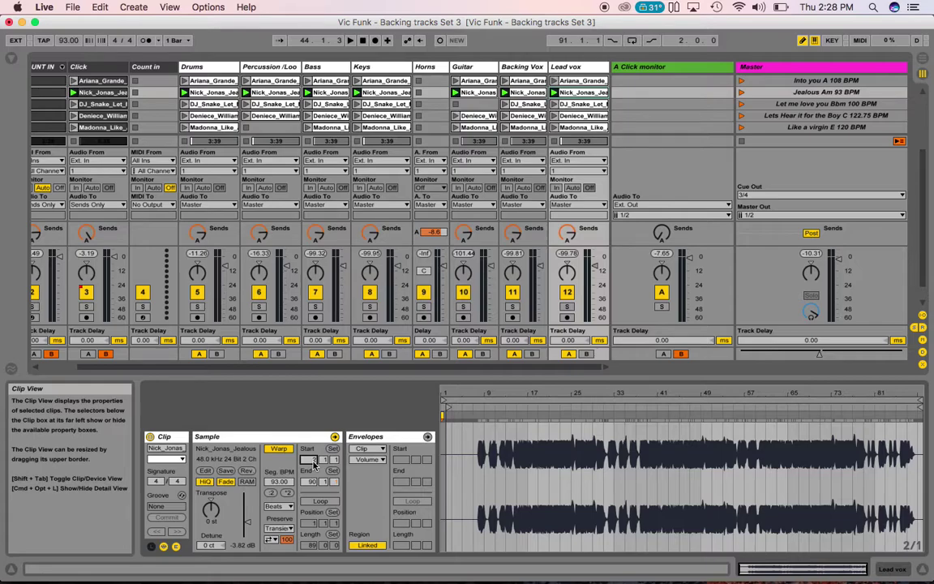
- Launch the Jealous Am 93 BPM scene, select the Keys Jealous clip, and relaunch the scene
click(741, 94)
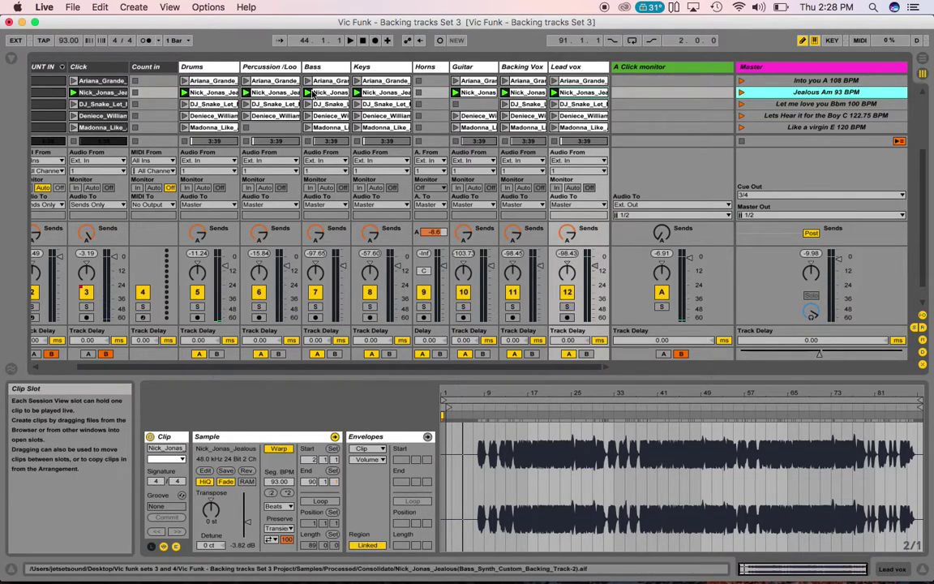
click(377, 92)
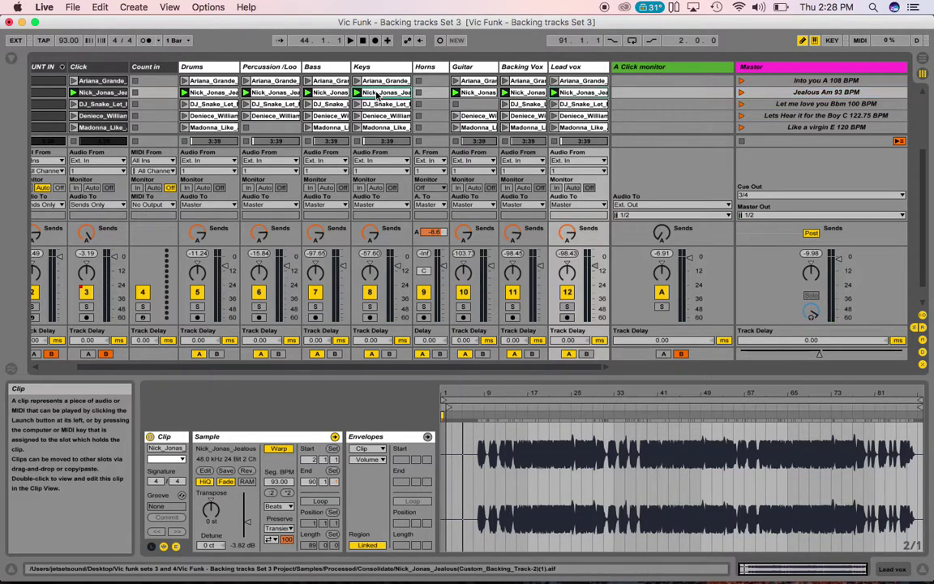
click(740, 93)
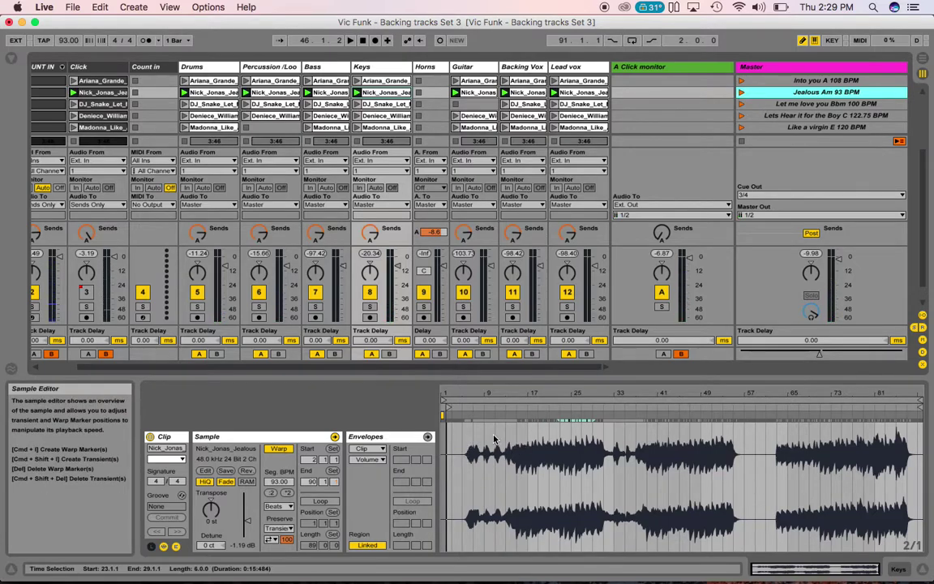
- Show Keys volume automation, draw a rising stepped ramp near the clip start, and play the scene
right_click(399, 270)
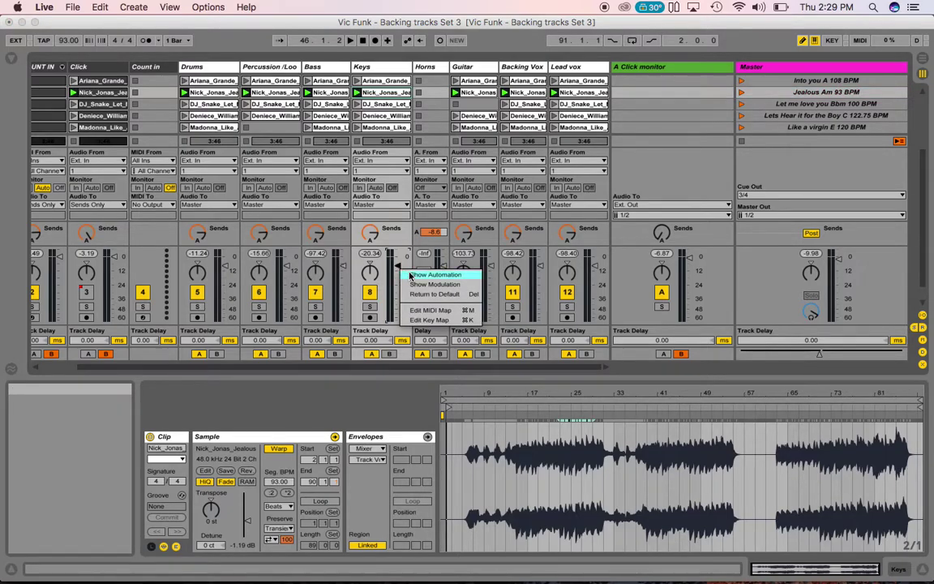
click(410, 276)
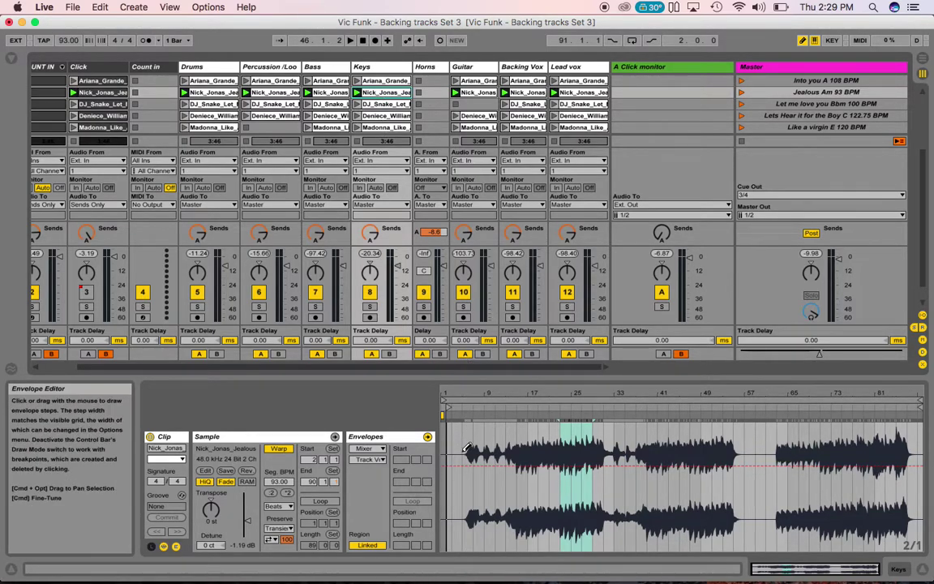
drag(451, 462, 512, 422)
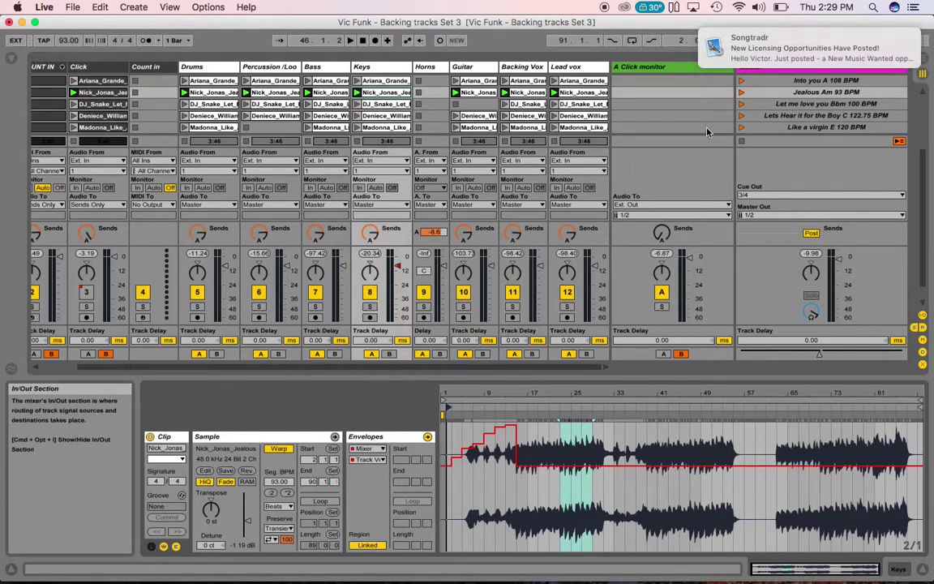
click(741, 93)
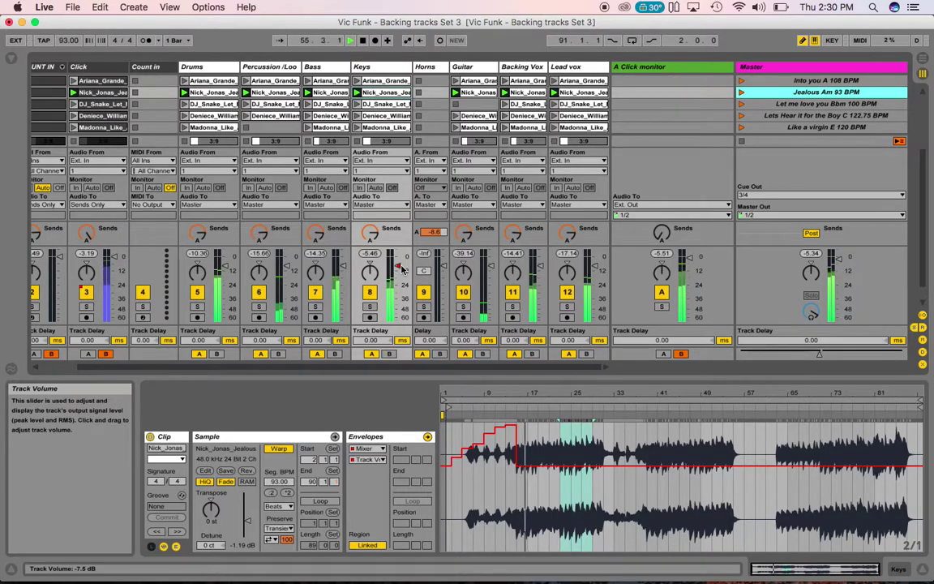
- Stop playback and switch the Keys clip's envelope chooser to Mixer / Speaker On
key(space)
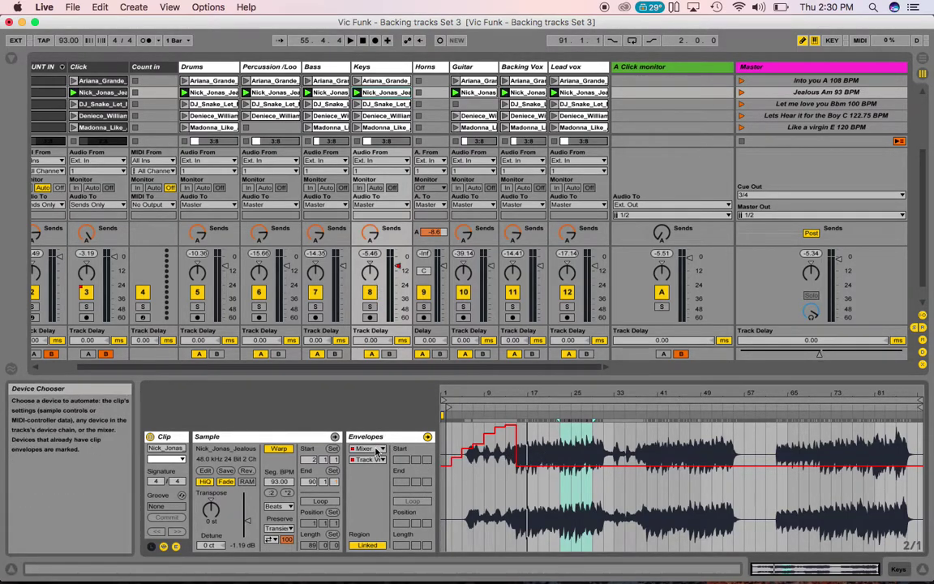
right_click(370, 295)
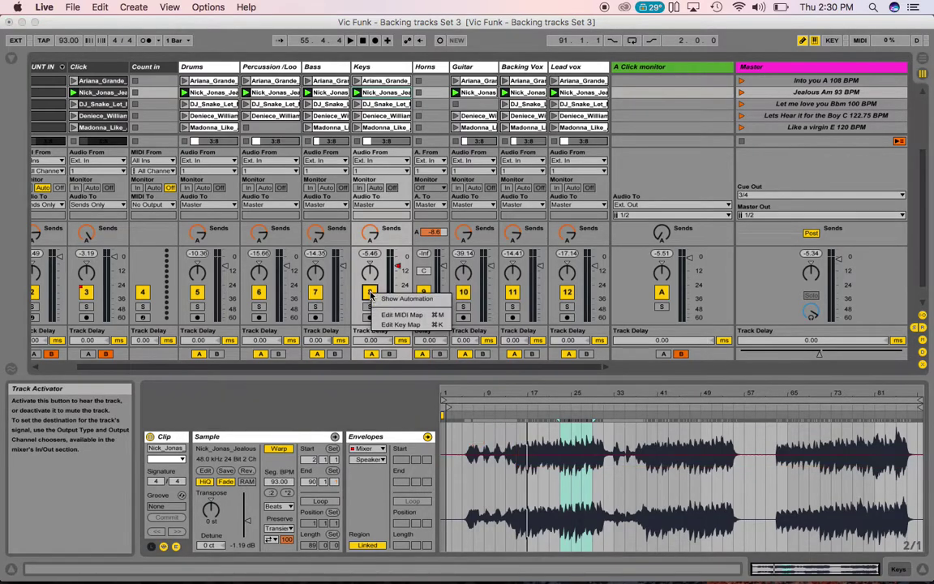
click(361, 387)
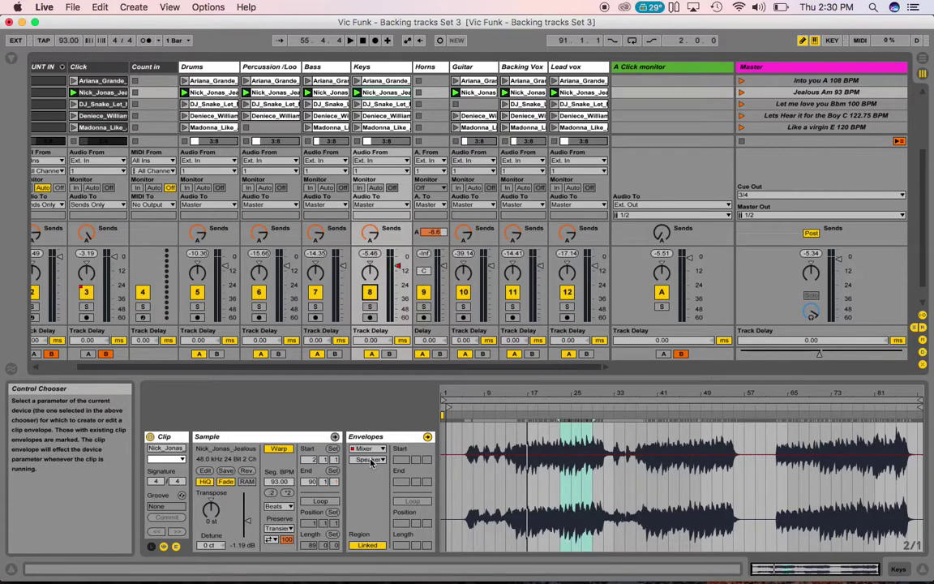
click(370, 459)
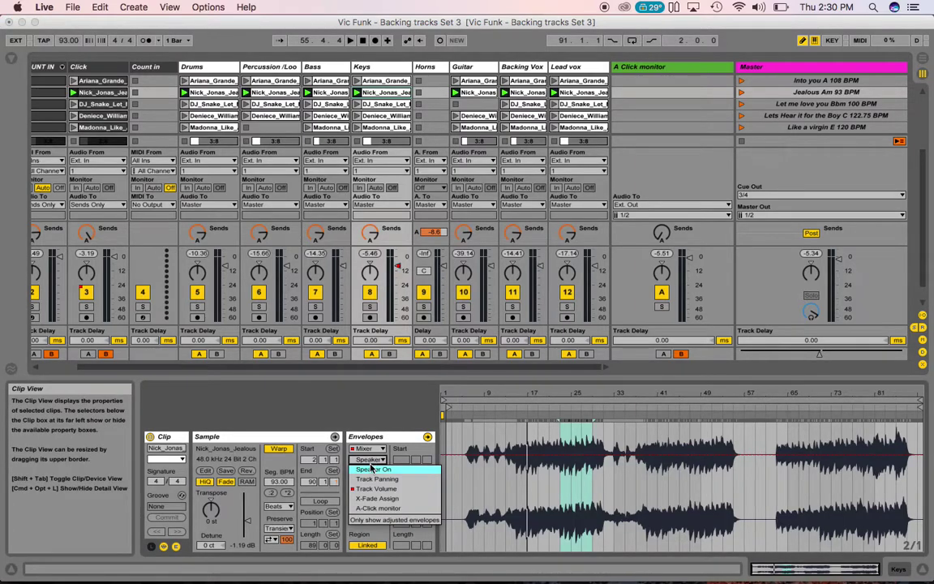
click(371, 469)
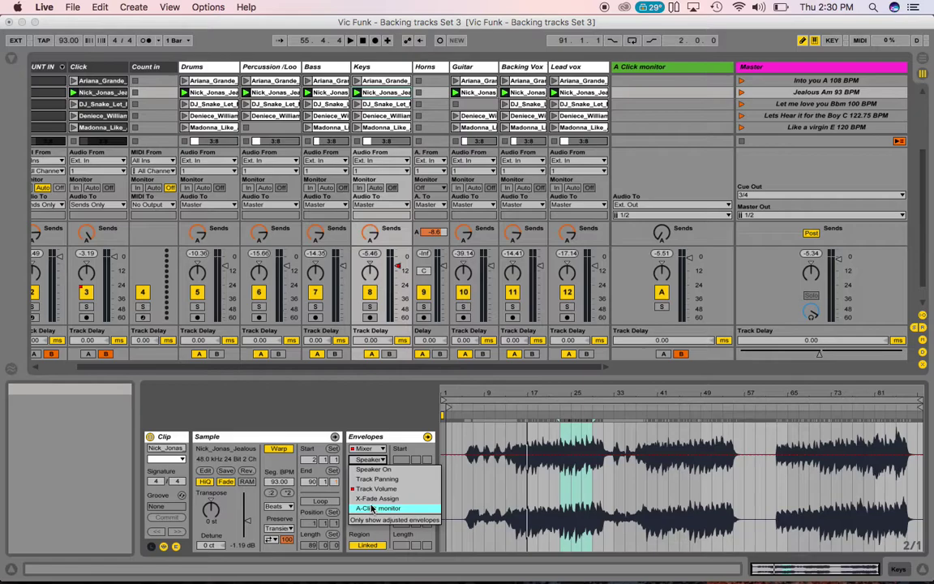
click(373, 469)
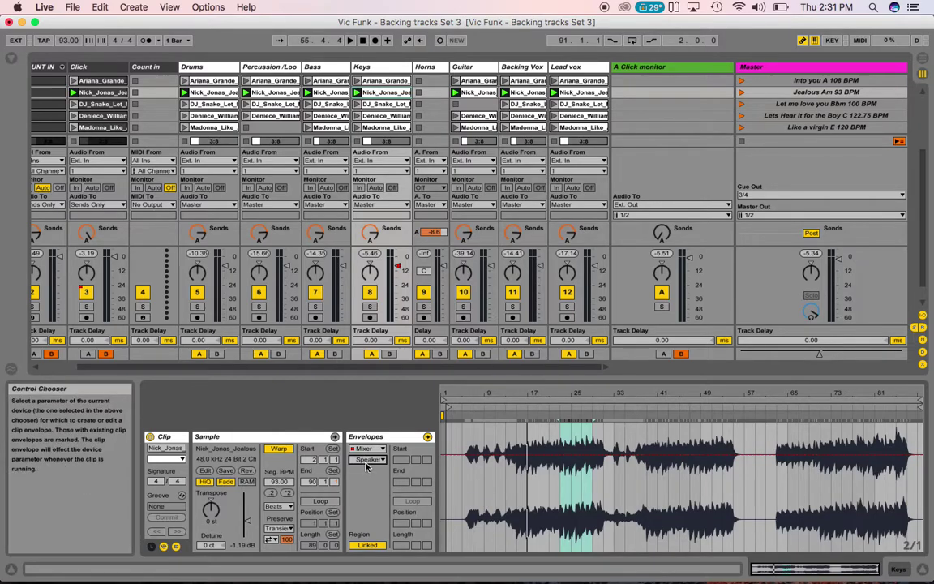
- Draw the Keys Speaker On envelope off over a short early stretch and play the Jealous scene
drag(490, 540, 513, 543)
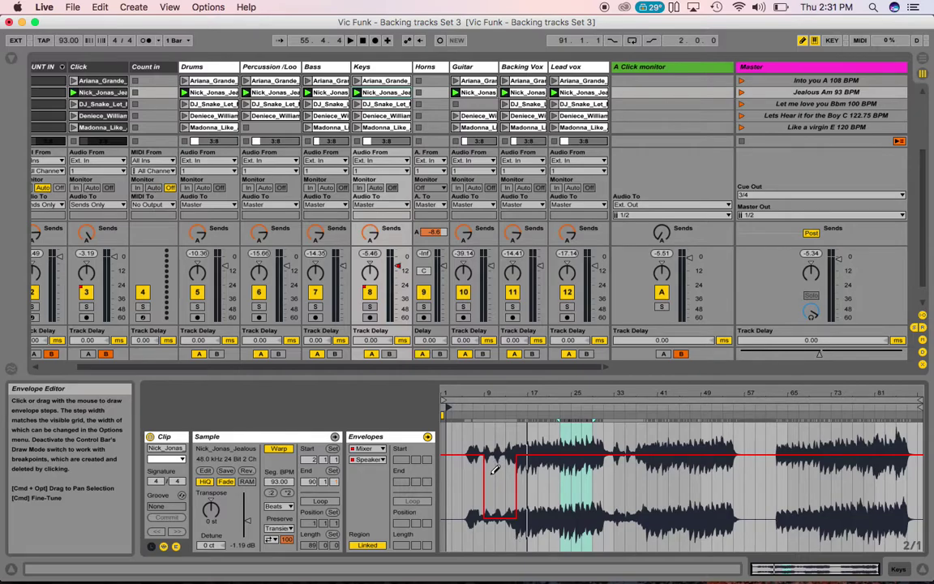
click(742, 94)
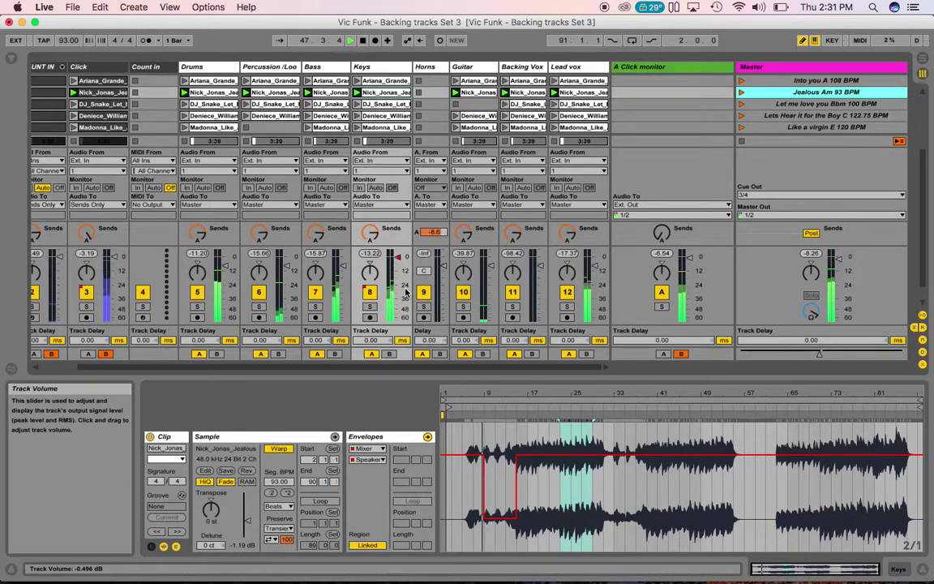
scroll(406, 293, up, 3)
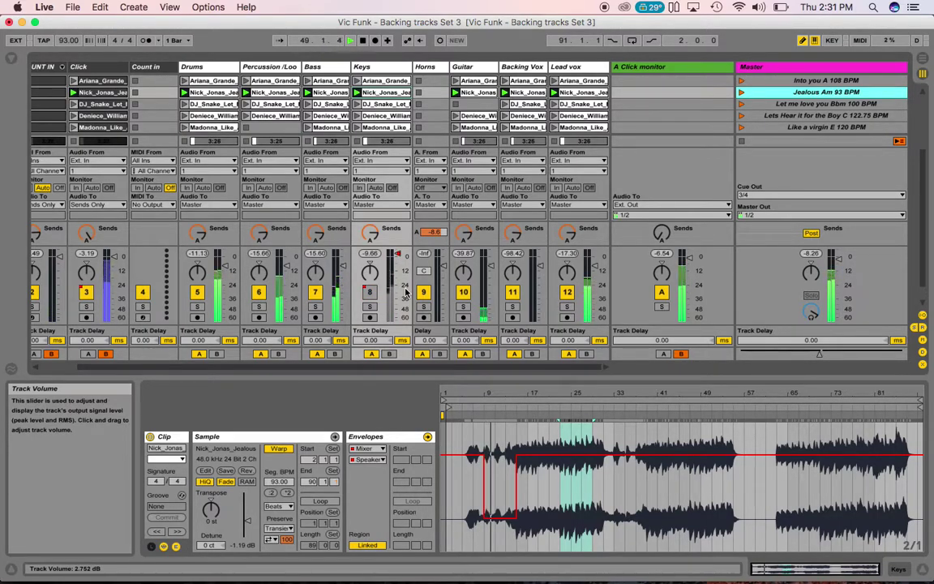
scroll(406, 292, up, 2)
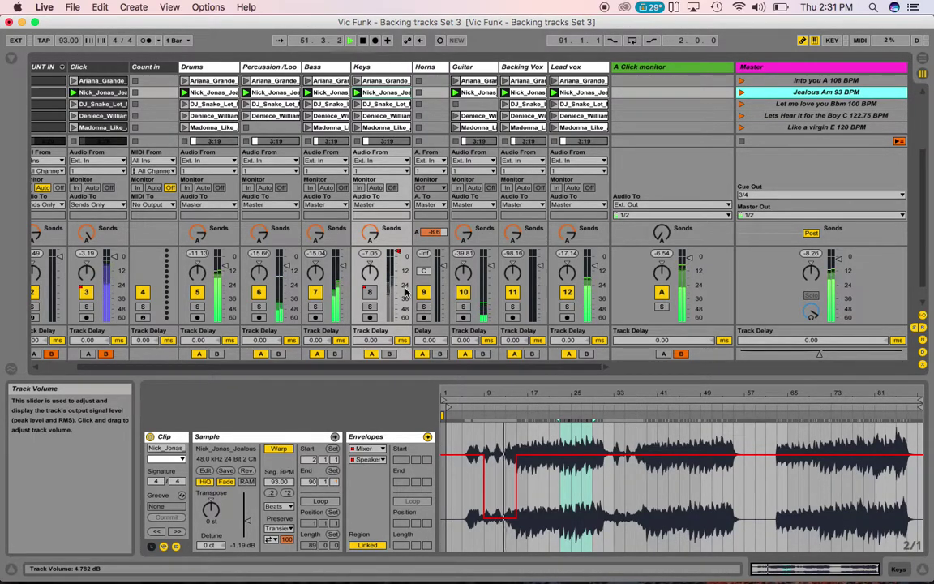
scroll(407, 292, up, 1)
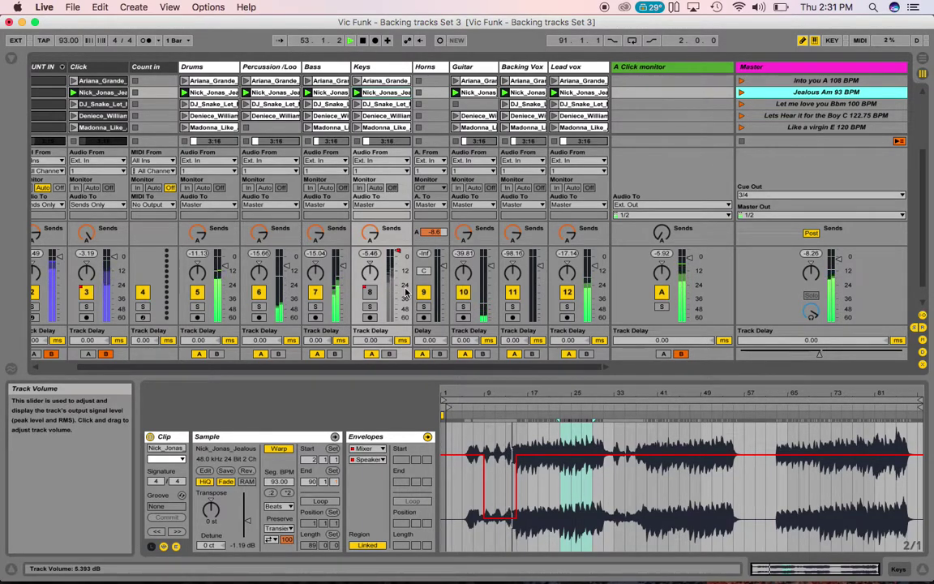
scroll(406, 293, down, 10)
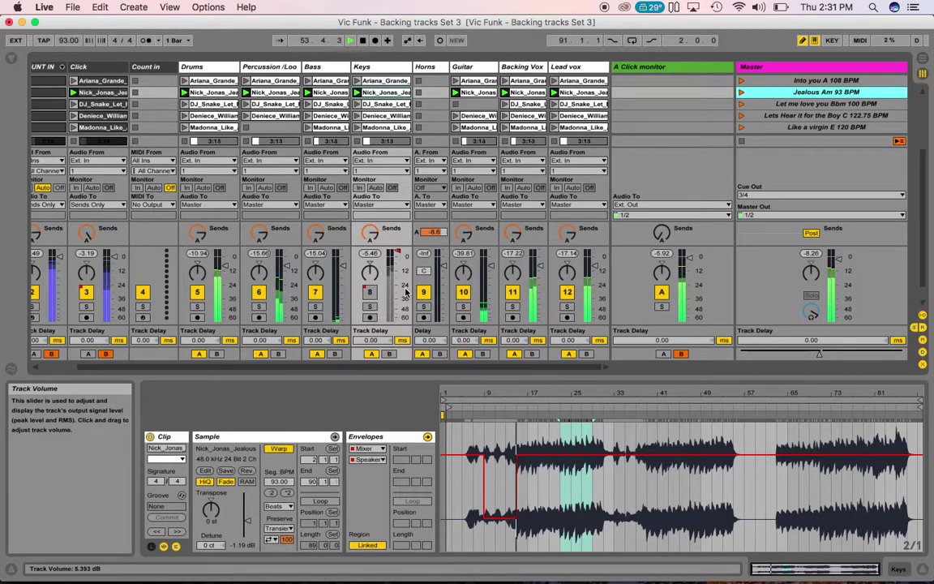